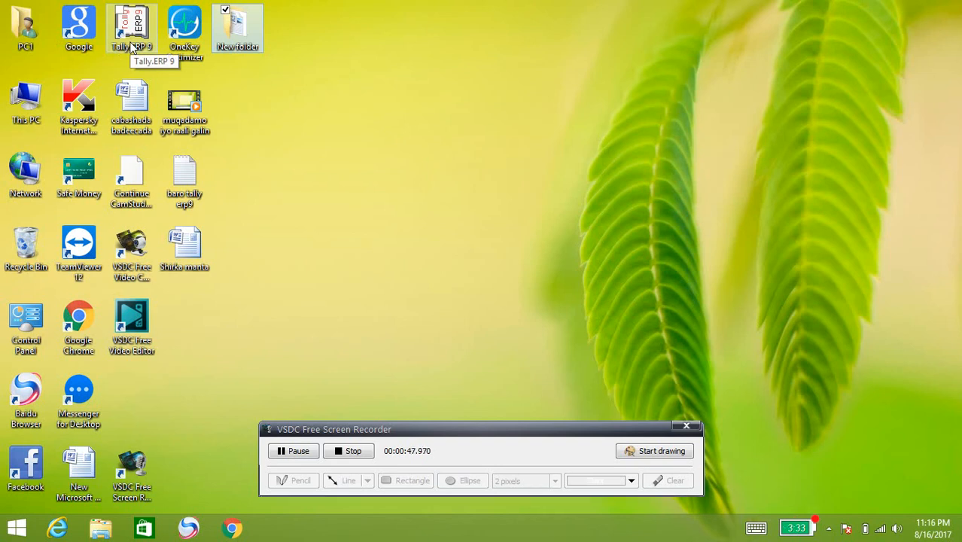
Step: Launch Tally.ERP 9 from its desktop shortcut to reach the Startup screen
left_click(131, 43)
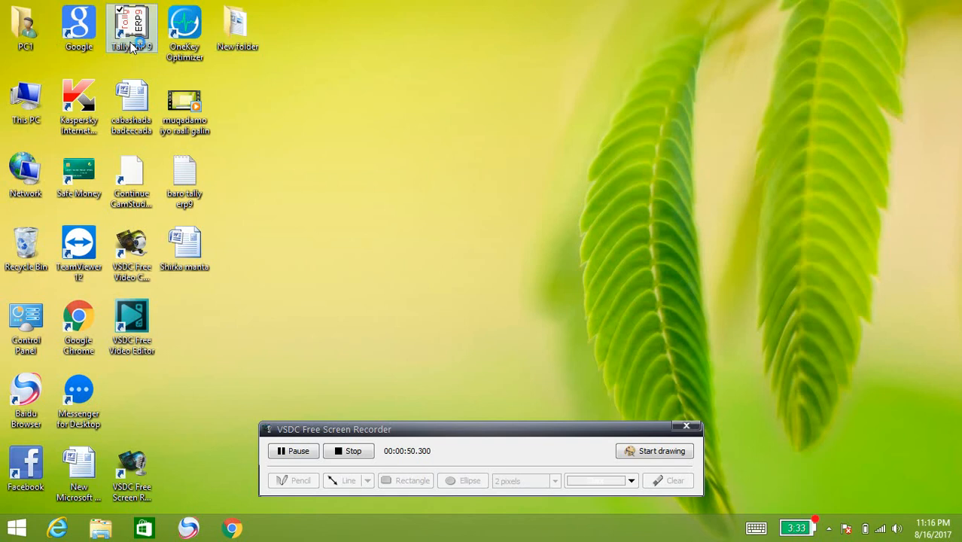
double_click(134, 33)
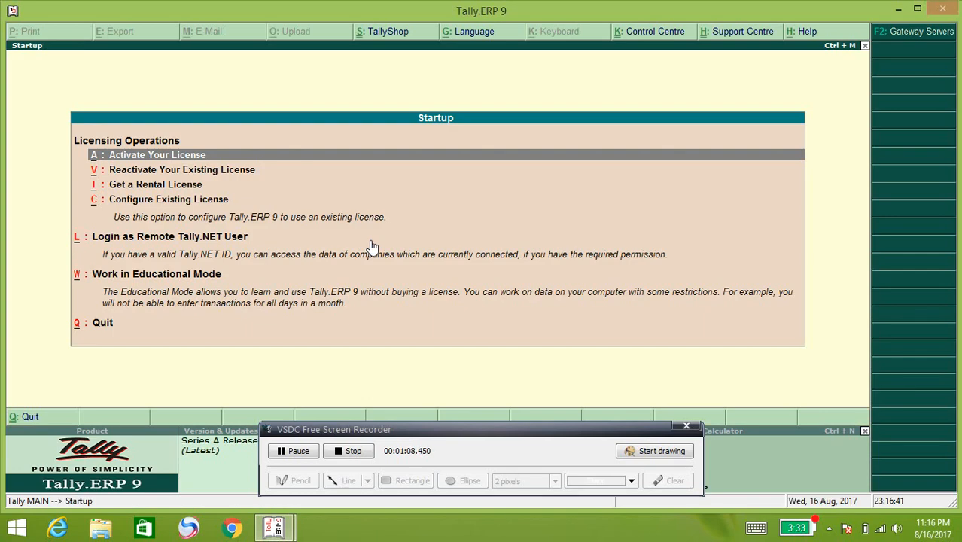
Step: Choose Work in Educational Mode on the Startup screen to open the Gateway of Tally
key("Down")
key("Down")
key("Down")
key("Down")
key("Down")
key("Up")
key("Return")
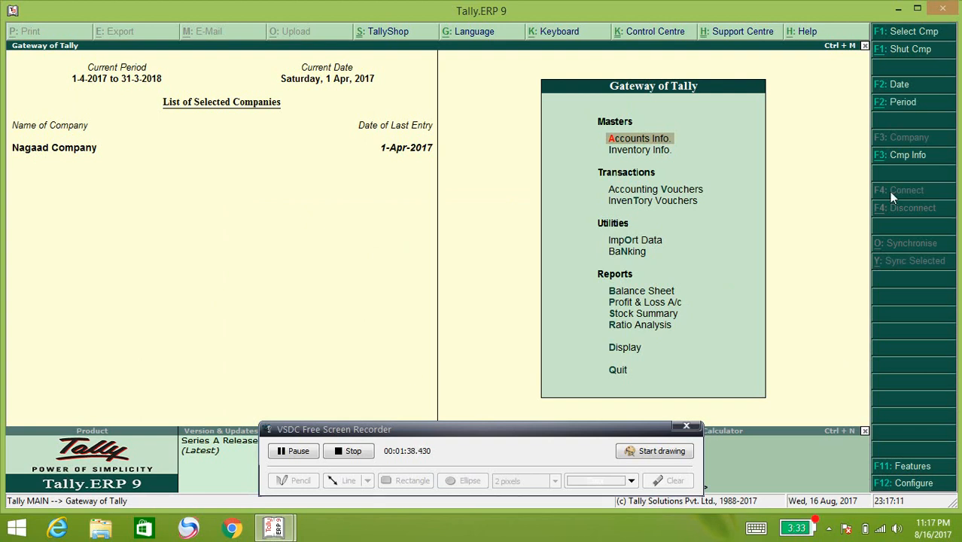
Step: Open Create Company from the F3: Cmp Info menu
left_click(903, 156)
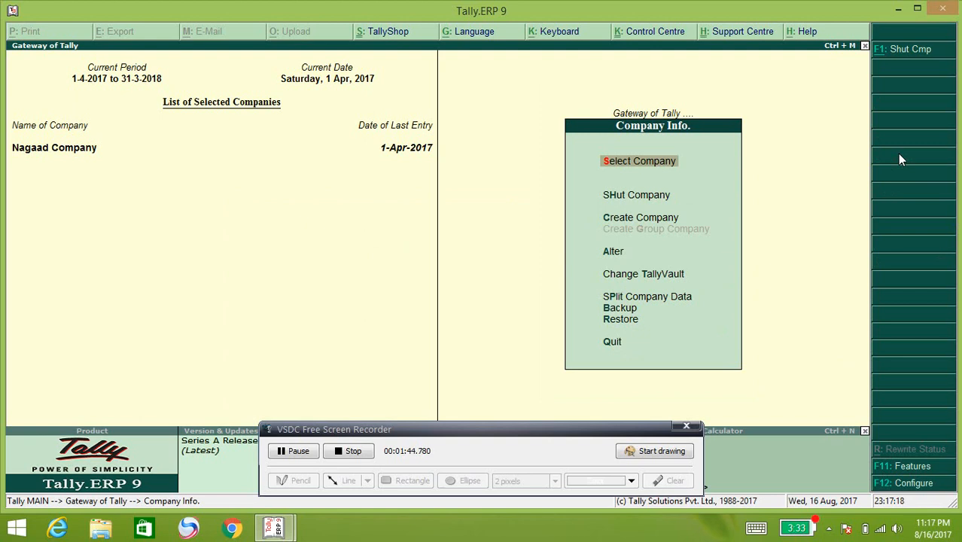
key("Down")
key("Down")
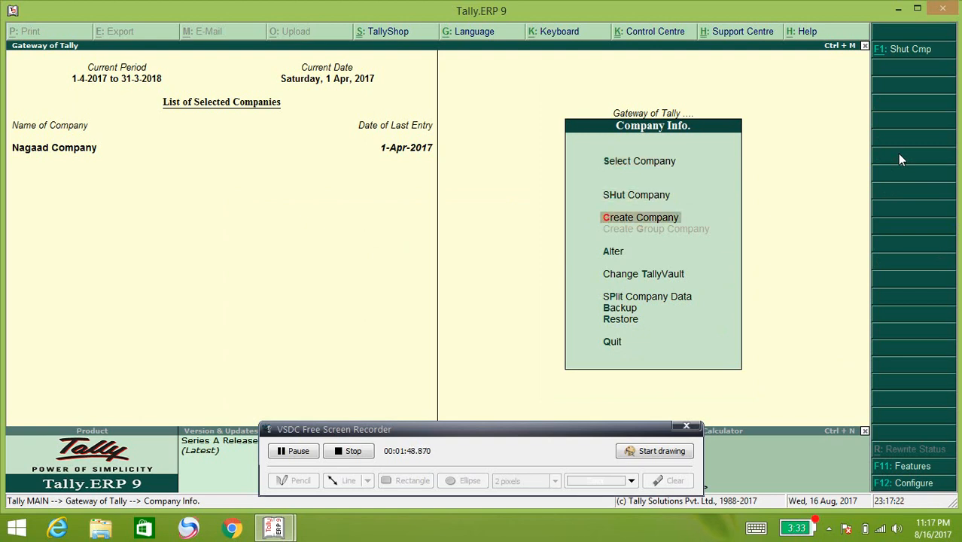
key("Return")
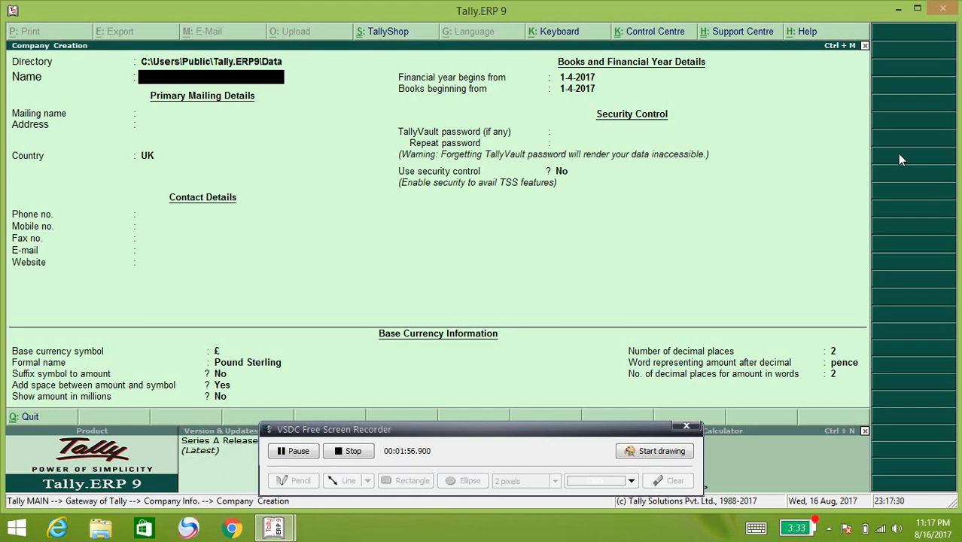
Step: Name the company 'Hamaraawi Co', keep the matching mailing name, and type 'Som' for country
type("Hamaraawi Co")
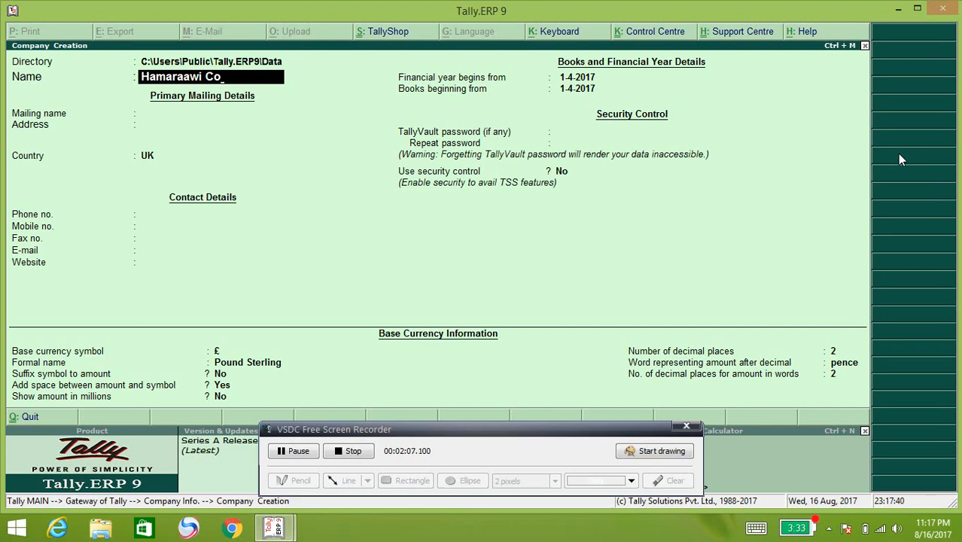
key("Return")
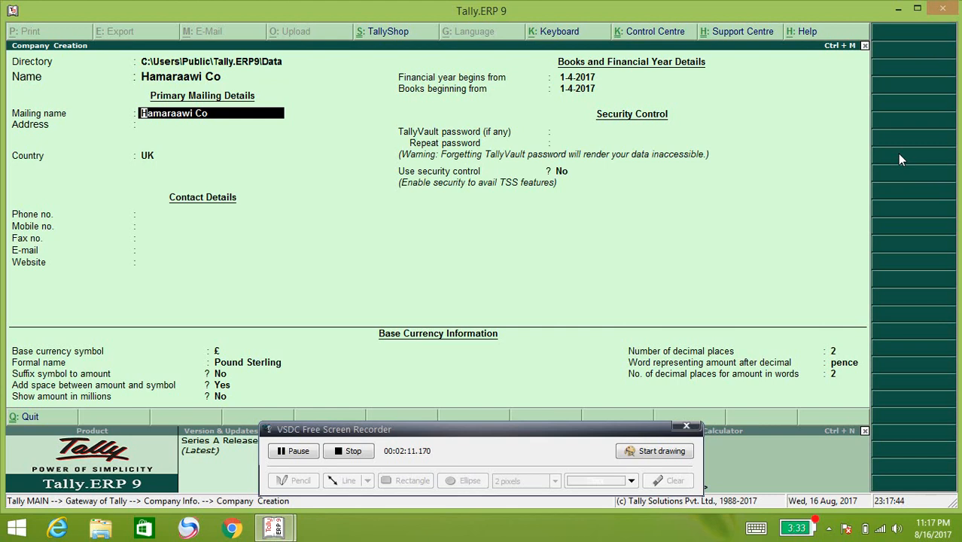
key("Return")
key("Return")
type("Som")
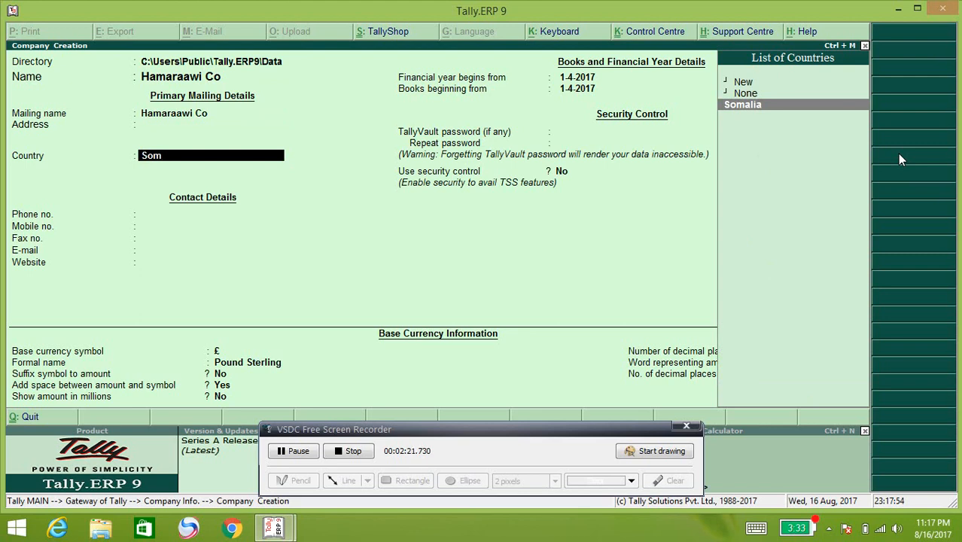
Step: Select Somalia as the country and enter the company phone number, correcting it once
key("Return")
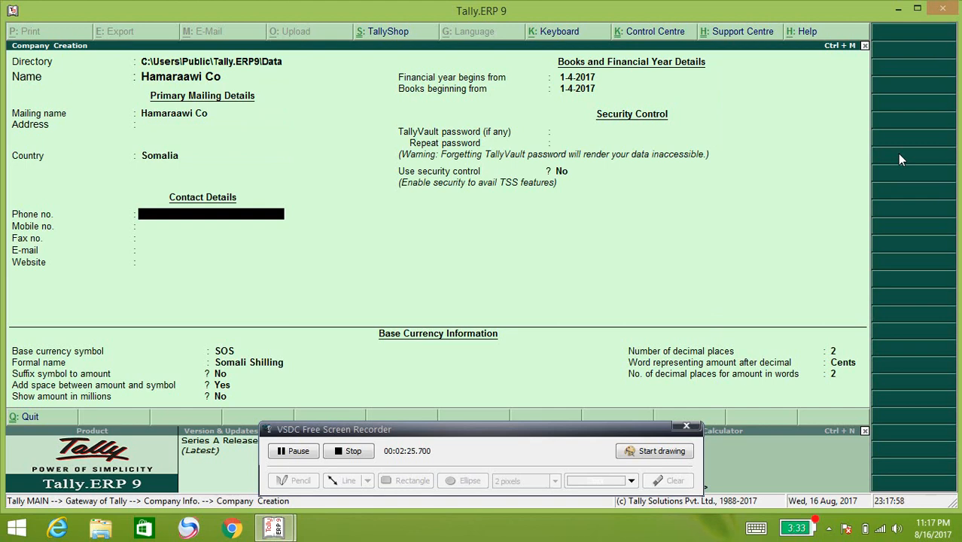
key("Return")
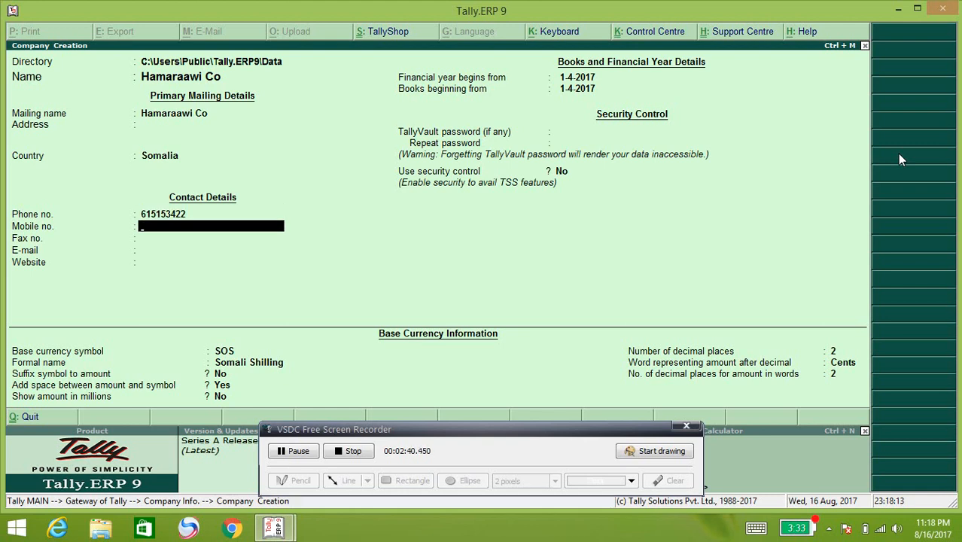
key("Up")
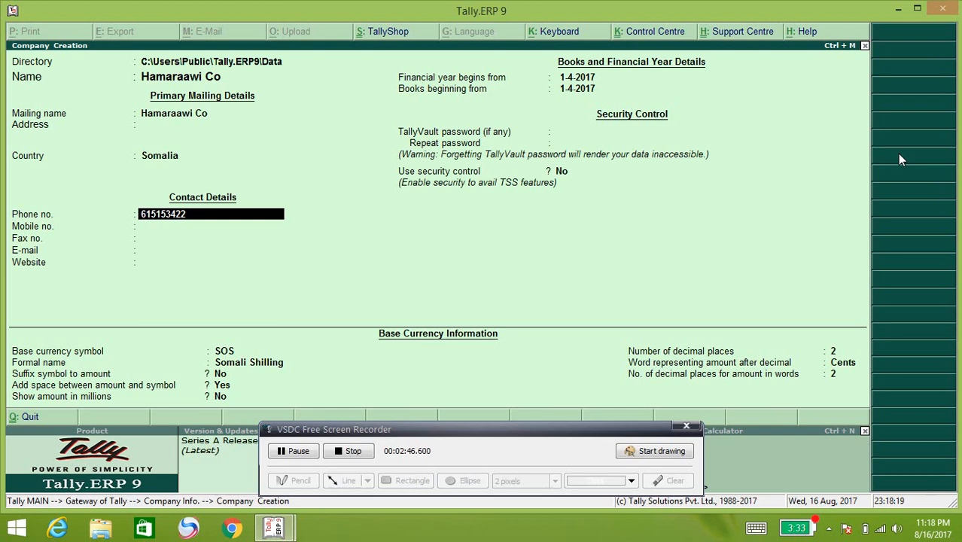
key("Up")
key("Return")
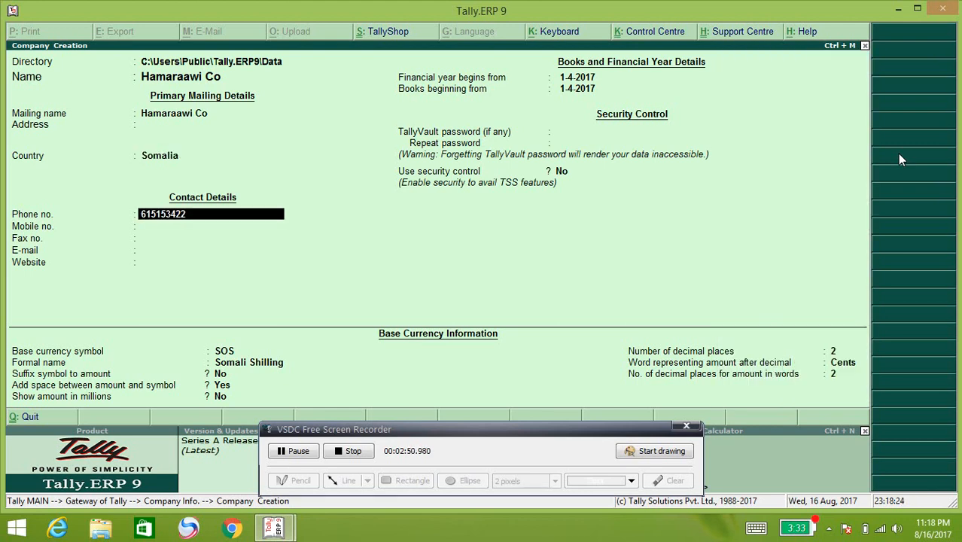
type("651232")
key("Return")
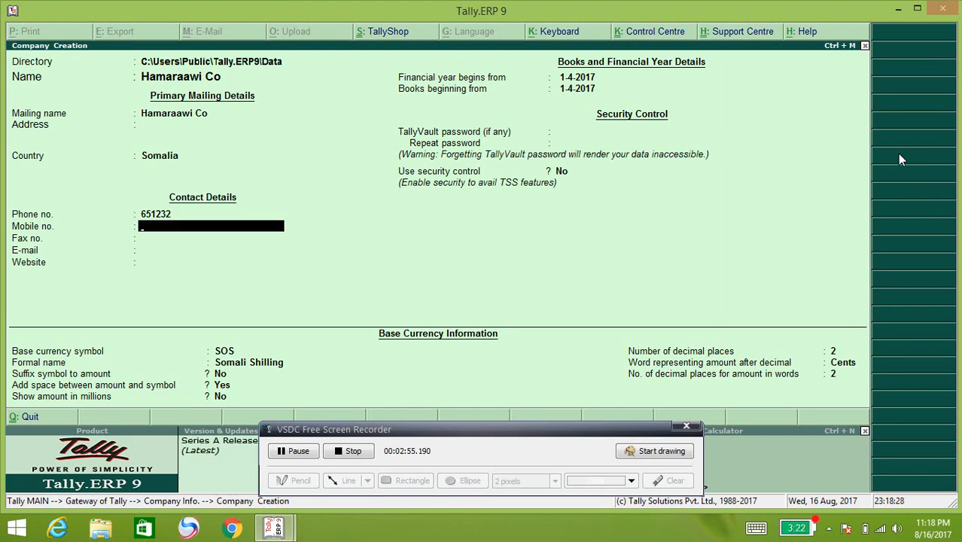
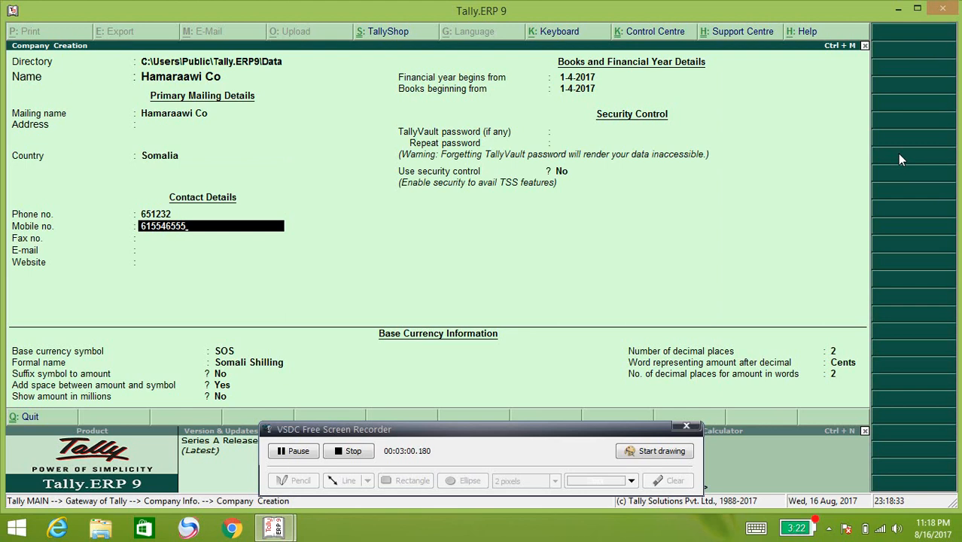
Step: Enter the company mobile number and leave fax and e-mail blank
key("Return")
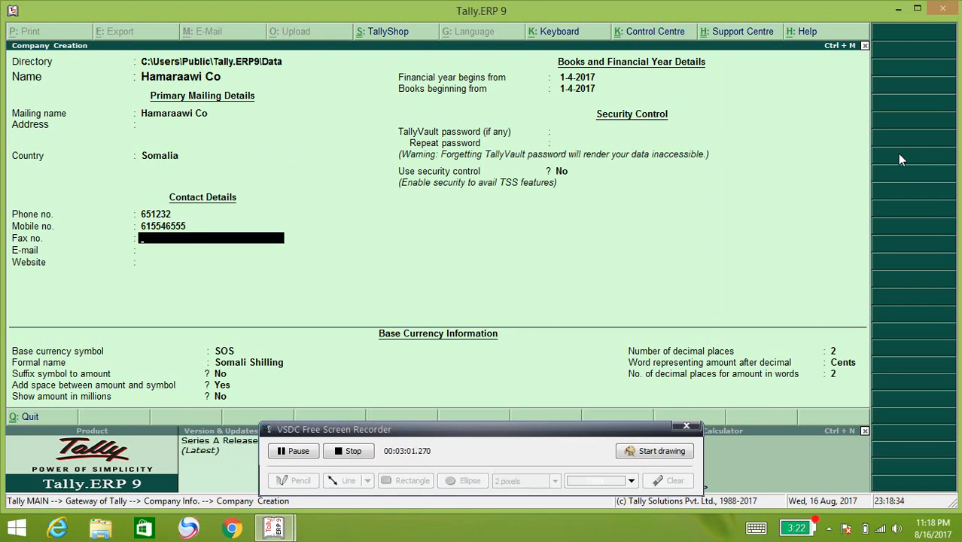
key("Return")
key("Return")
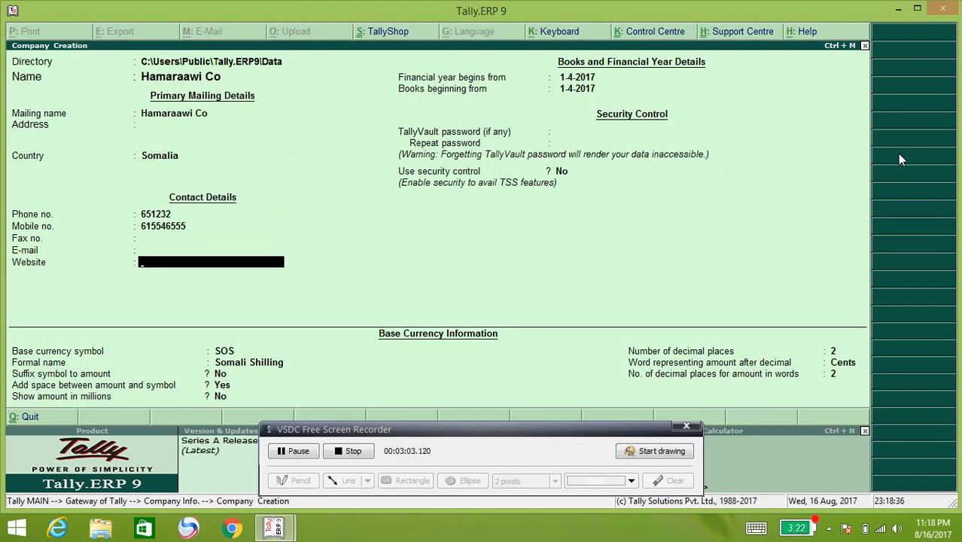
key("Return")
key("Return")
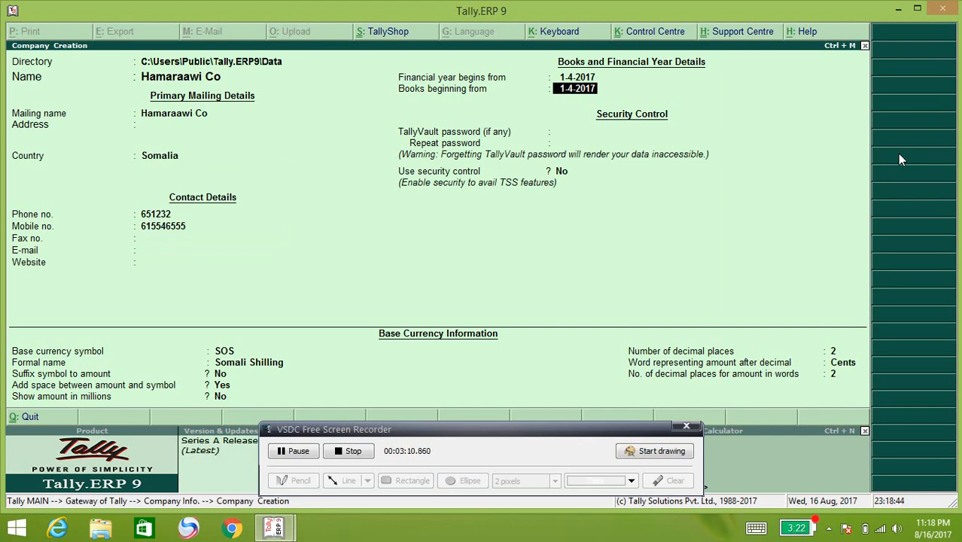
Step: Set the financial year start to 1.8.2017 and accept the same books beginning date
key("Up")
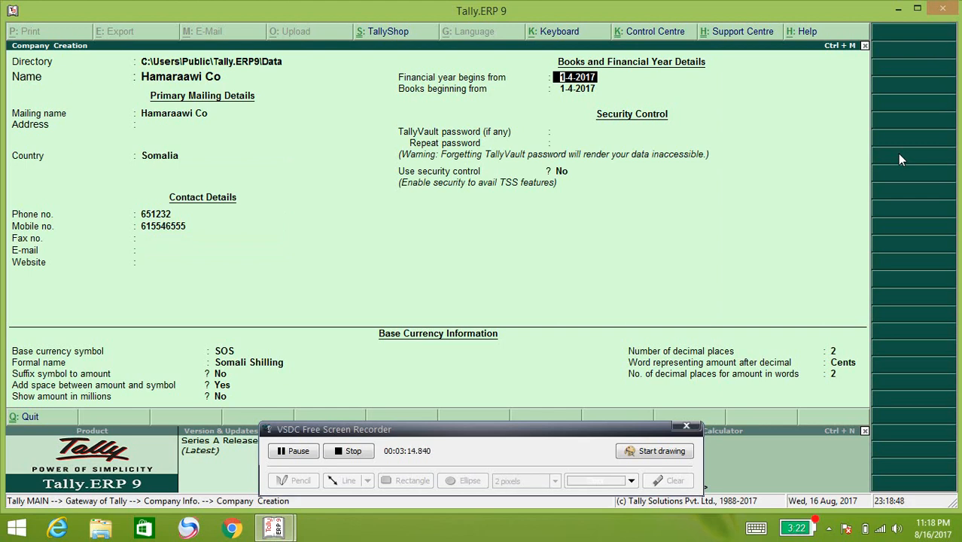
type("1")
type(".")
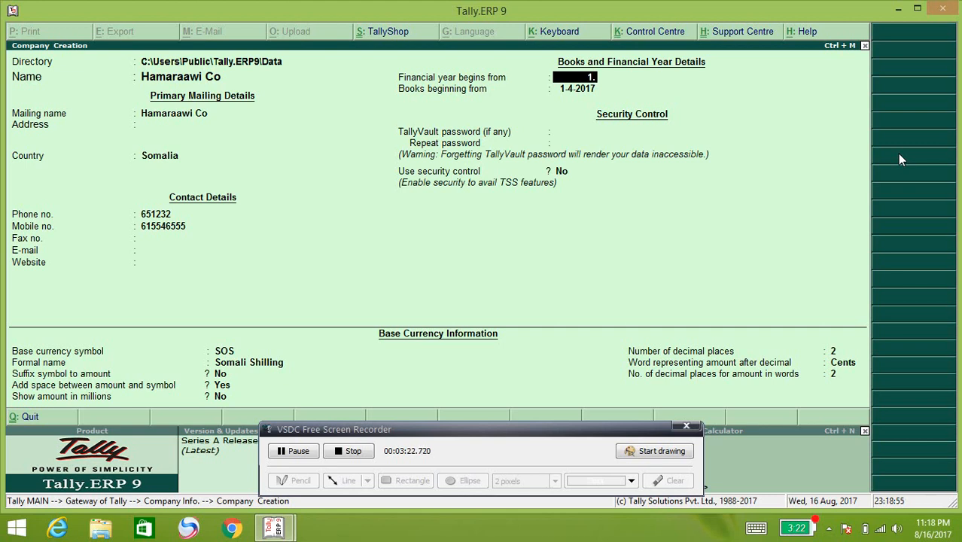
type("8")
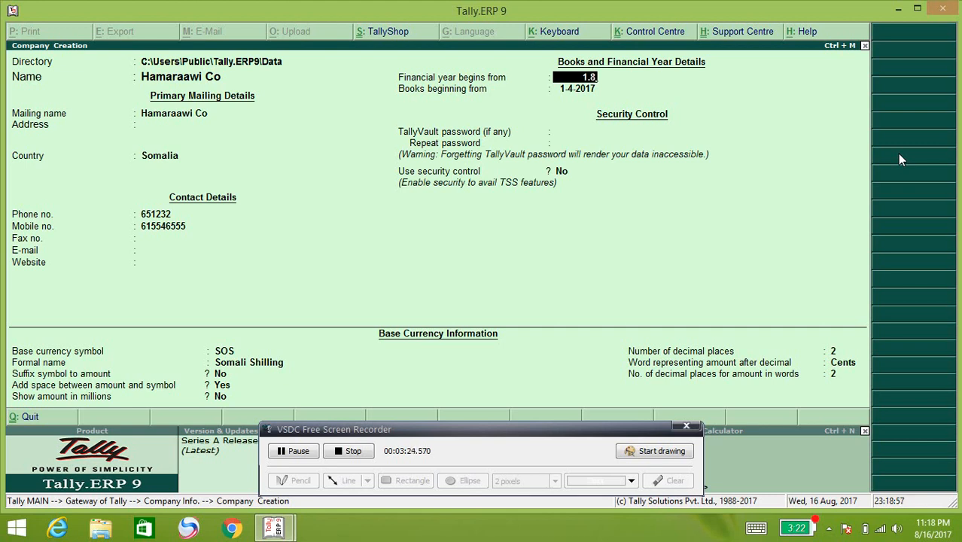
type(".201")
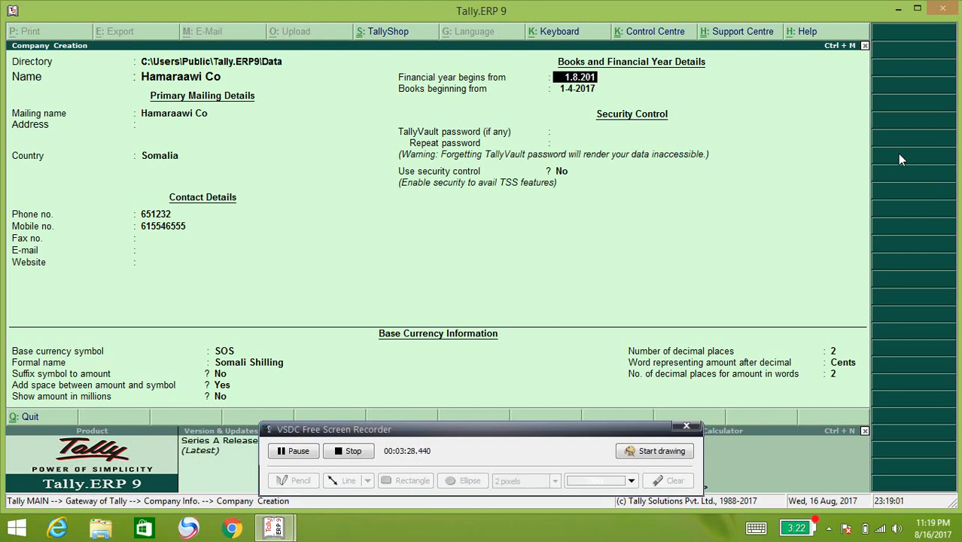
type("7")
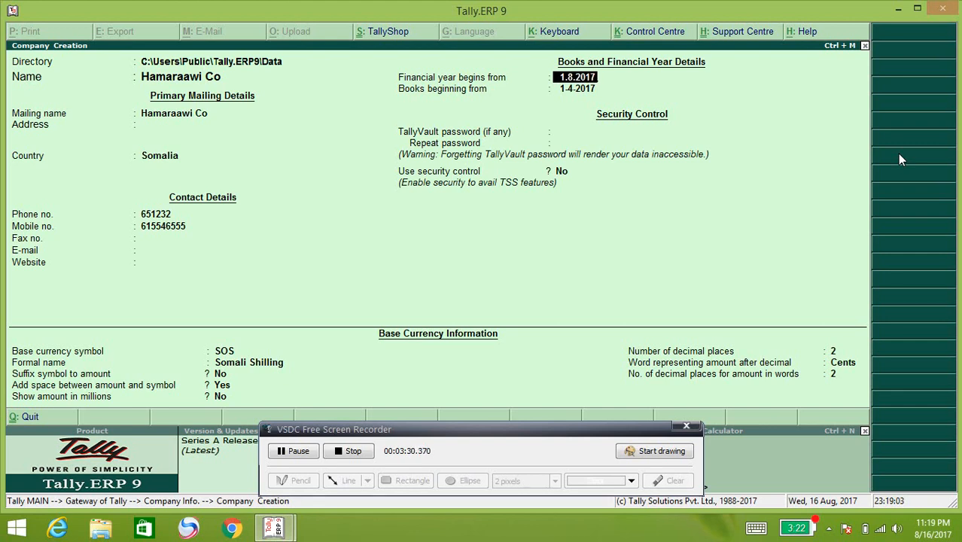
key("Return")
key("Return")
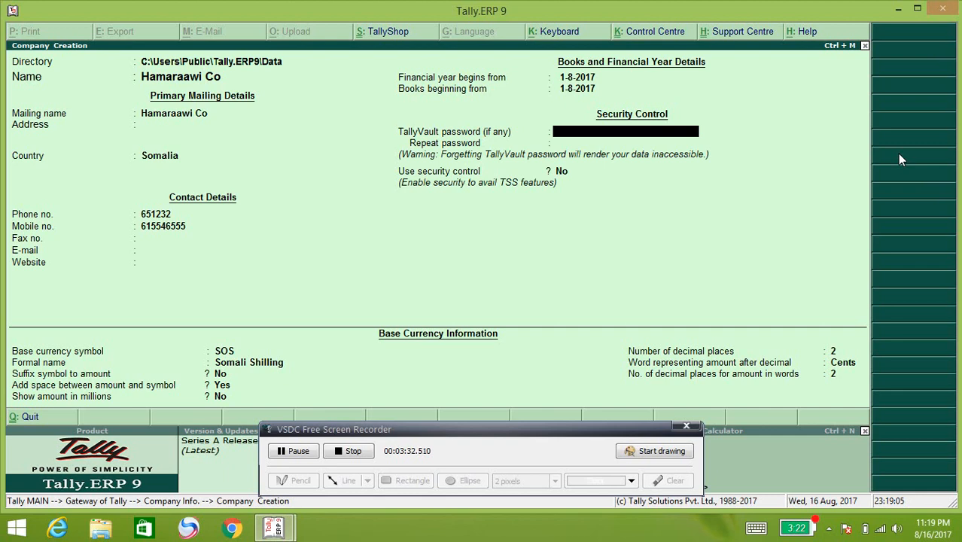
key("Return")
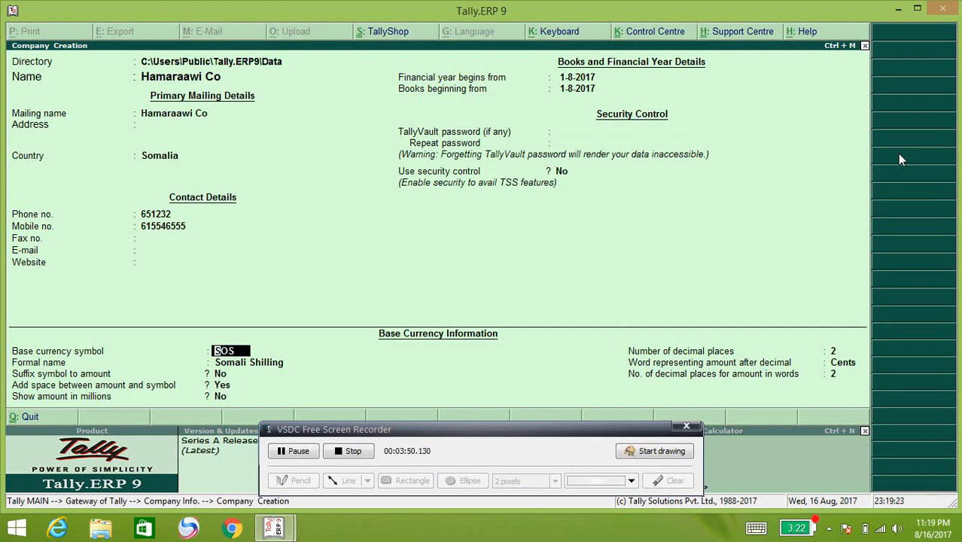
Step: Set base currency symbol '$', formal name 'Us Dollar', 3 decimal places, keeping other defaults
type("$")
key("Return")
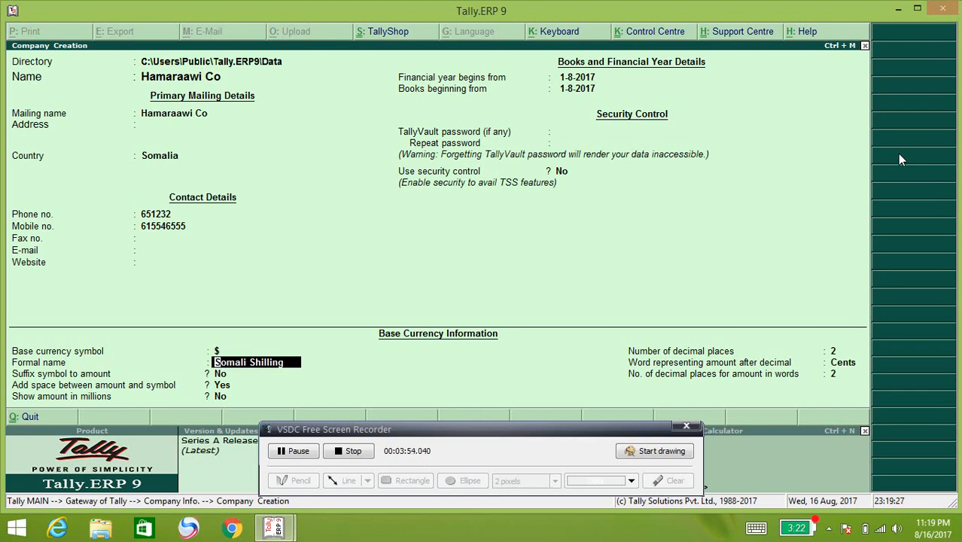
type("Us Dol")
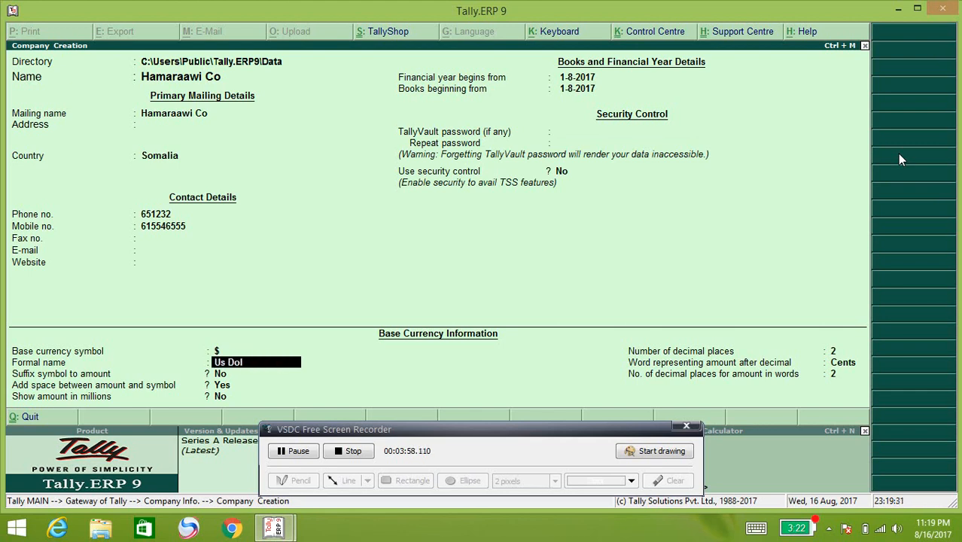
type("lar")
key("Return")
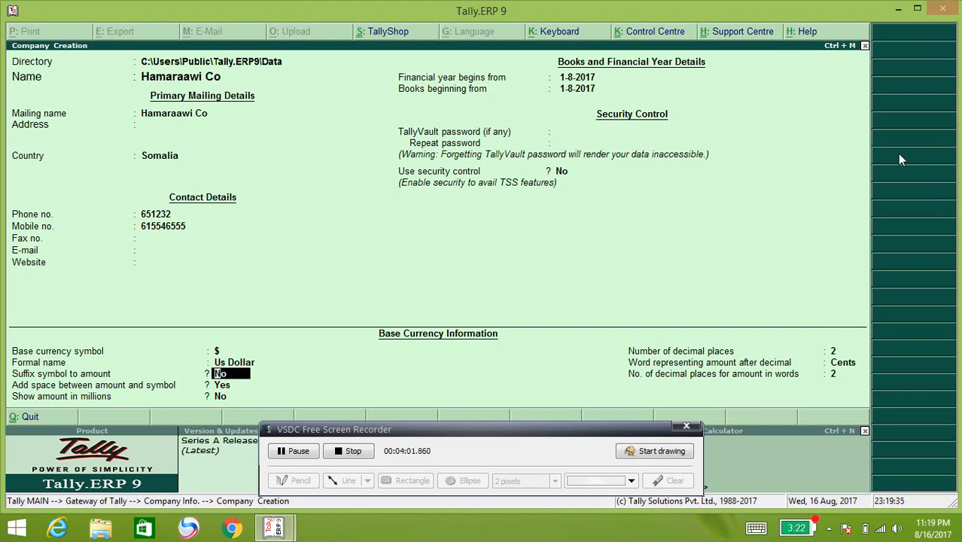
key("Return")
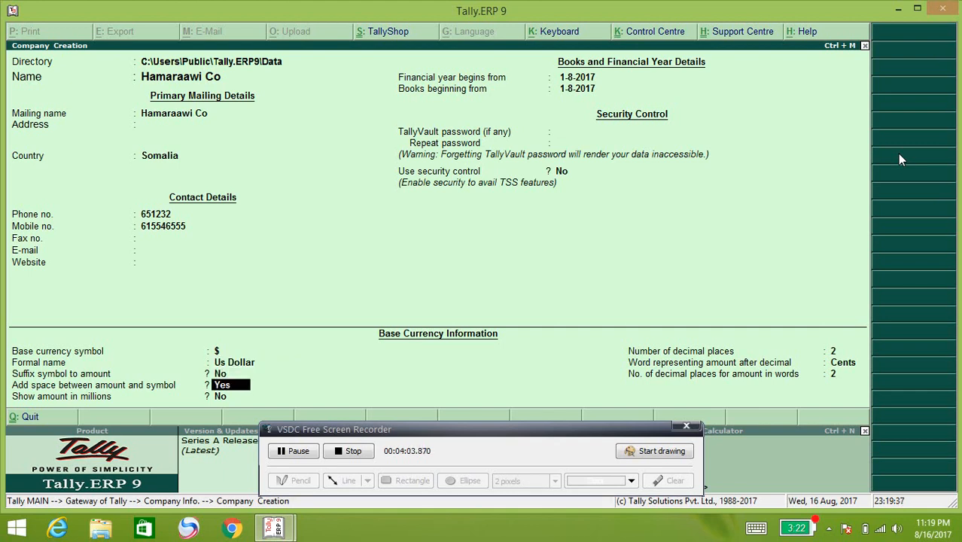
key("Return")
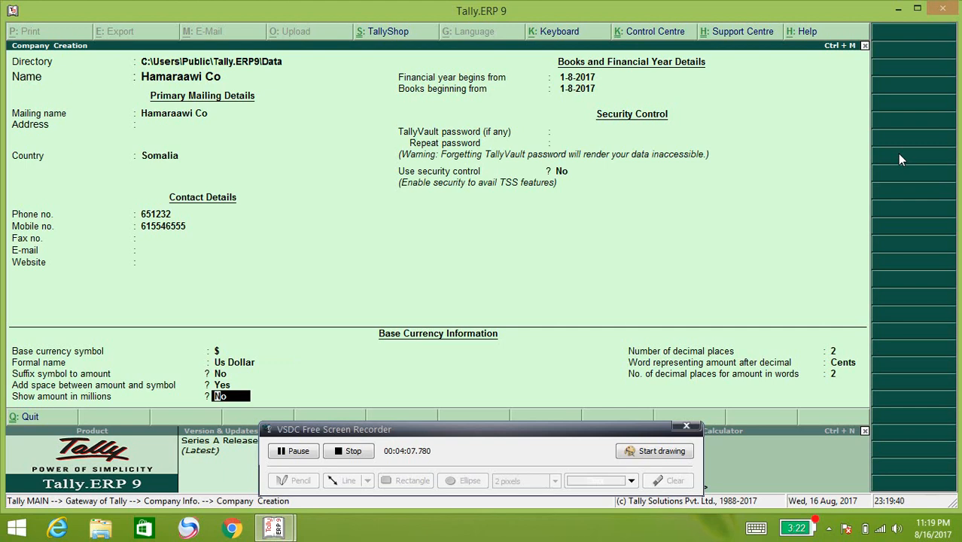
key("Return")
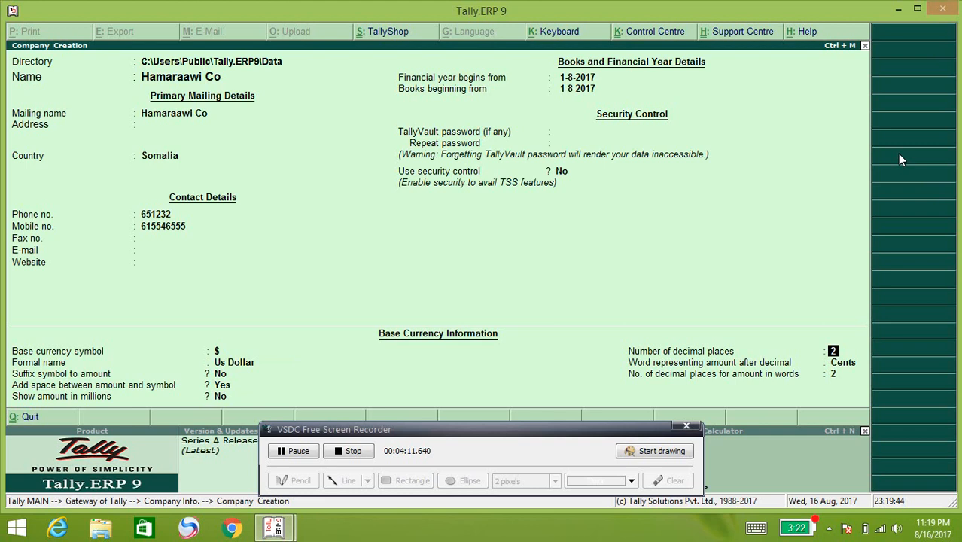
type("3")
key("Return")
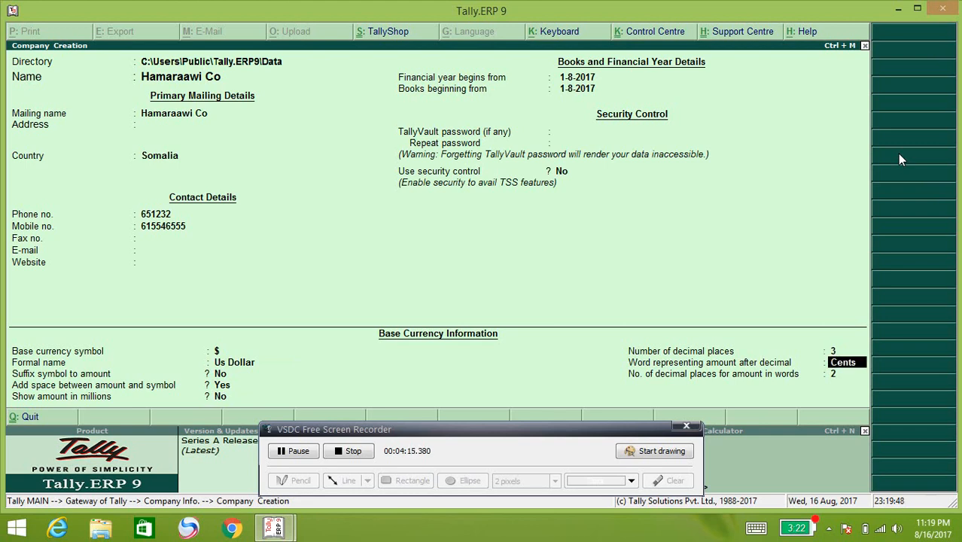
key("Return")
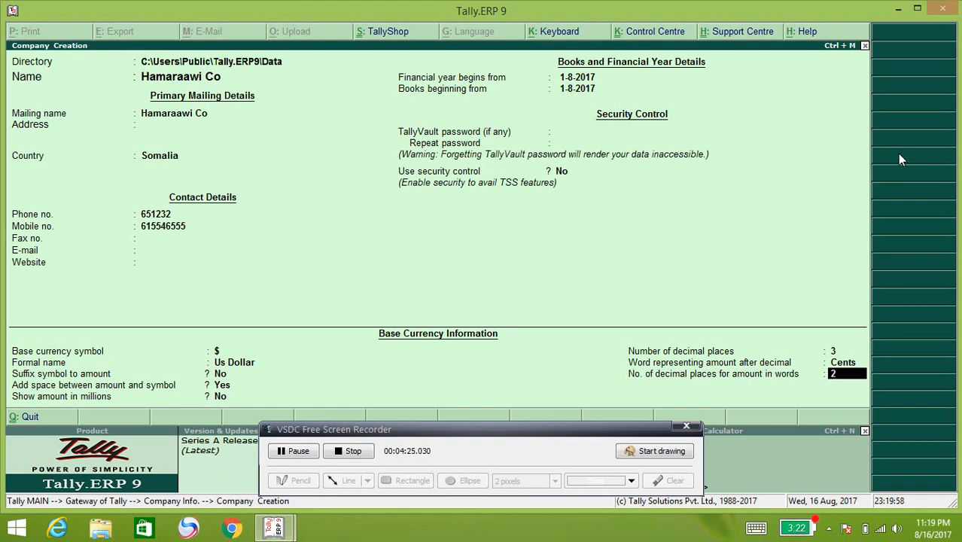
Step: Accept the Hamaraawi Co creation form to create the company
key("Return")
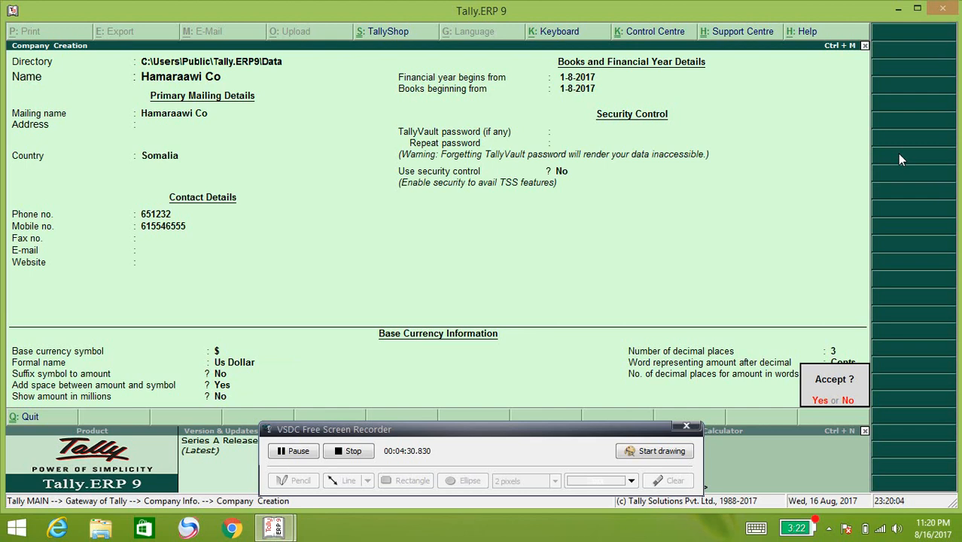
key("Return")
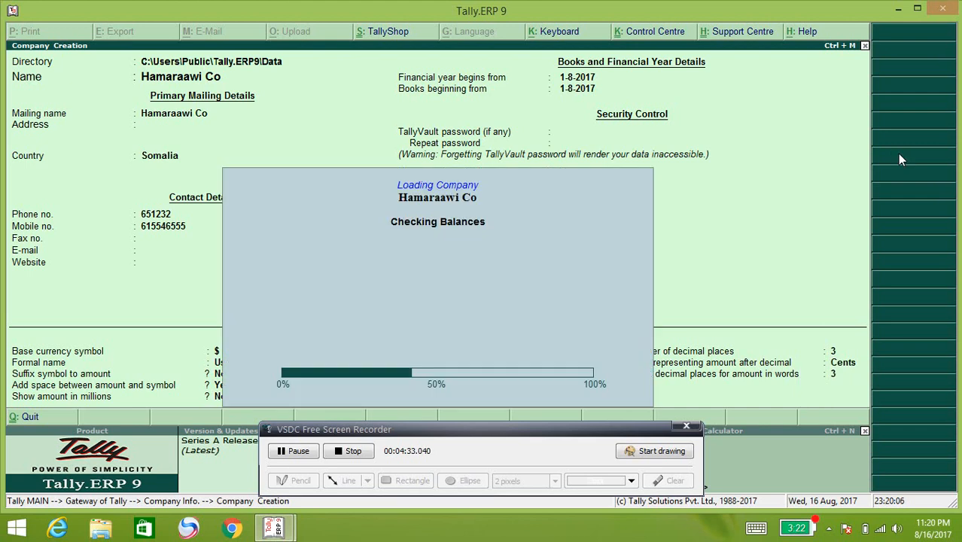